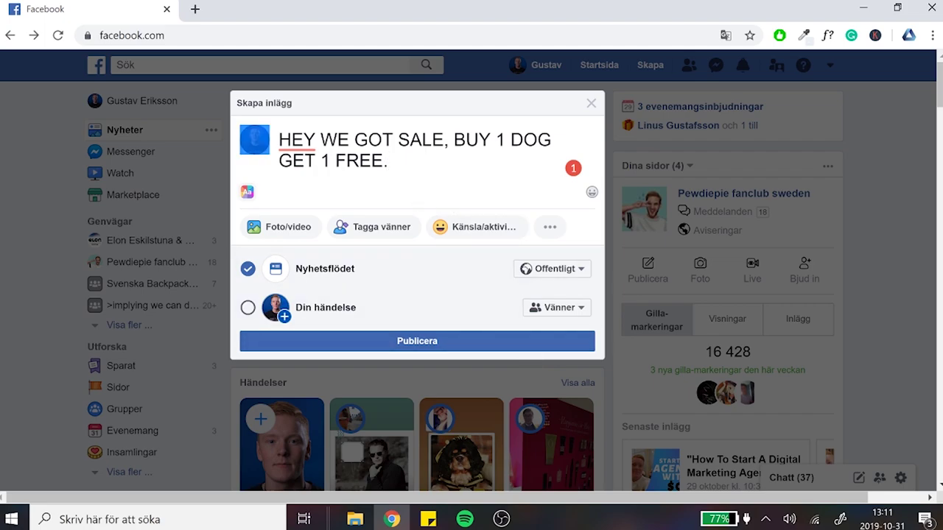
# - Delete the drafted sale post text, close the post composer and bring up the account's page and ad management options
pyautogui.hotkey('ctrl', 'shift', 'Left')
pyautogui.hotkey('ctrl', 'a')
pyautogui.press('BackSpace')
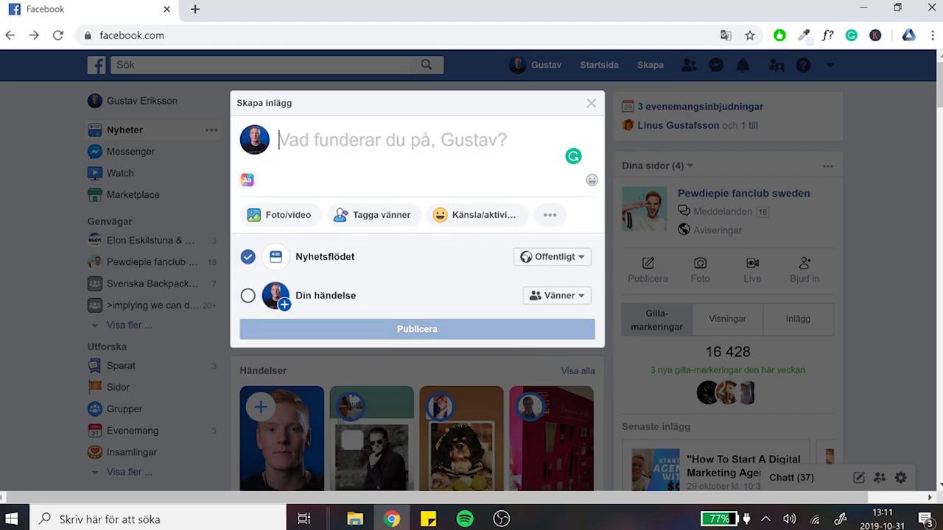
pyautogui.click(590, 102)
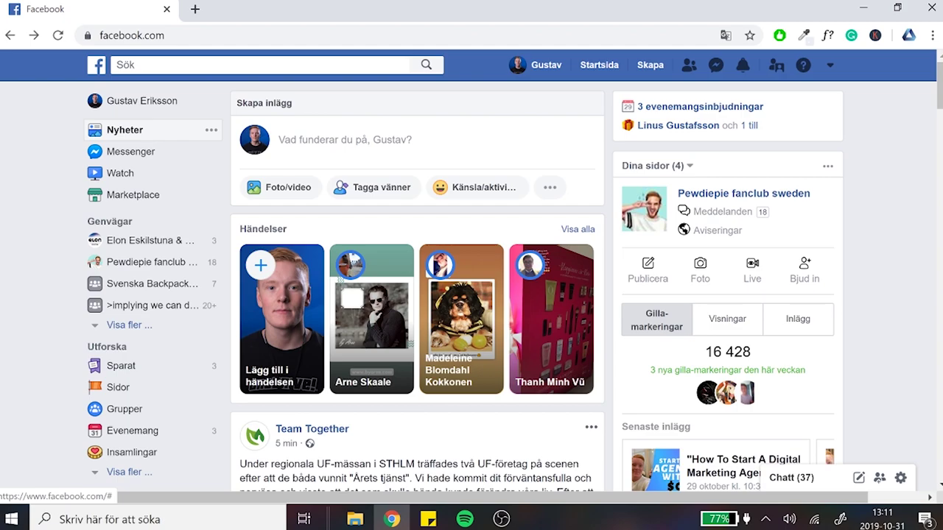
pyautogui.click(830, 67)
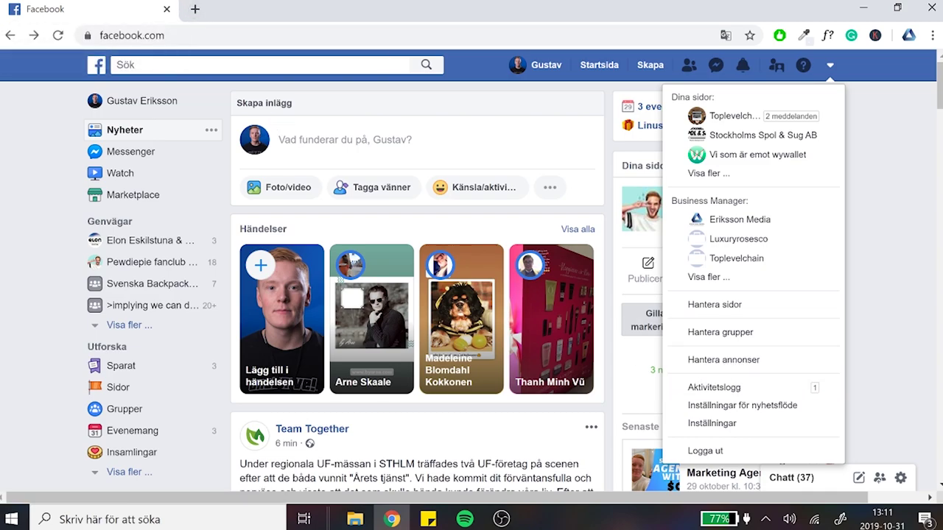
# - Search the web for "facebook business" in a new tab, view the Business Manager company selection page, and close the tab
pyautogui.click(195, 9)
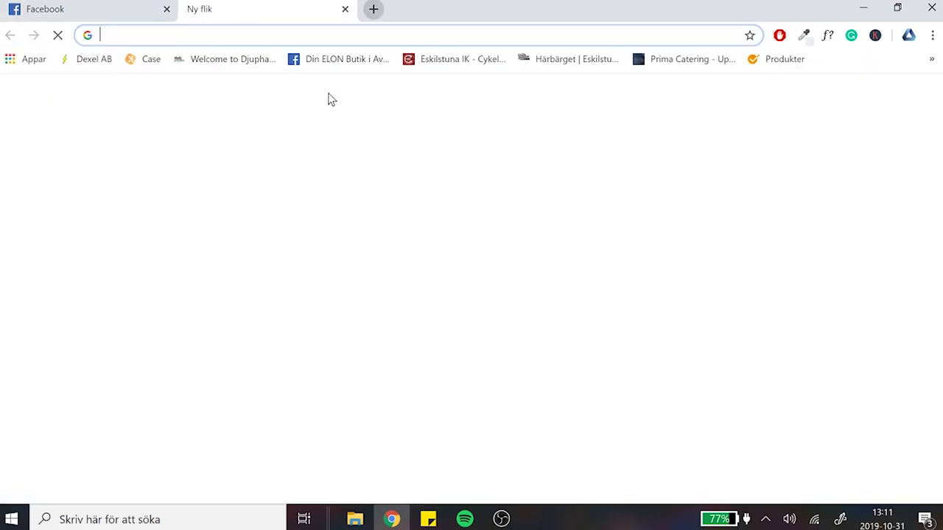
pyautogui.write('facebook bu')
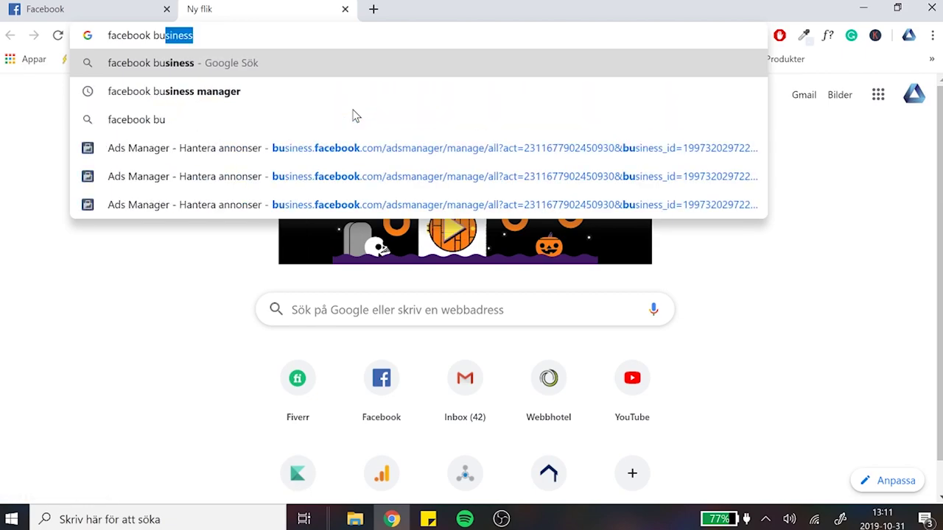
pyautogui.press('Return')
pyautogui.click(250, 410)
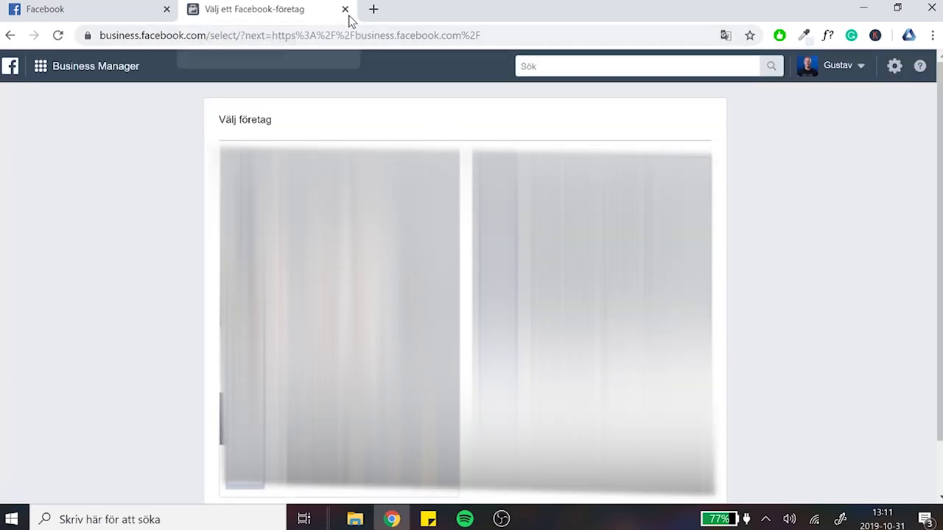
pyautogui.click(344, 9)
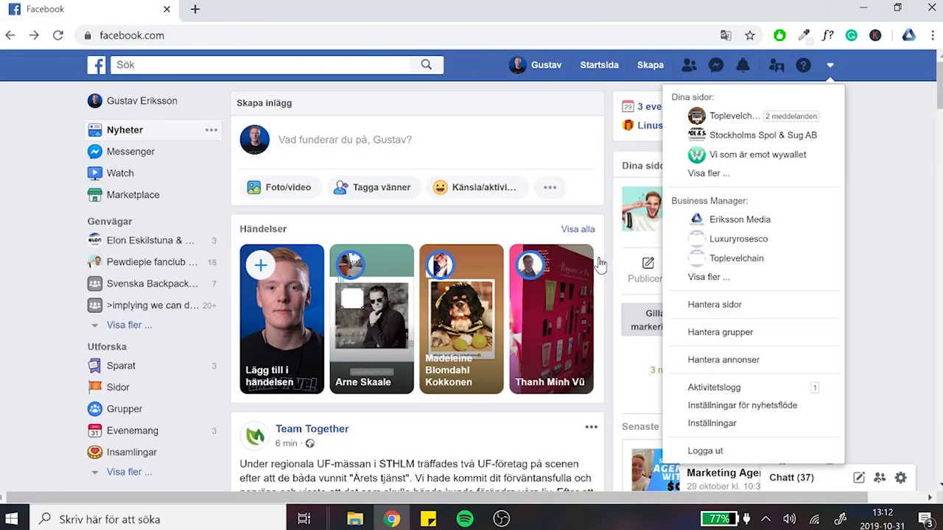
# - Open Ads Manager and delete the campaigns Konverteringar - Retarget, ROSE BEAR - BEP - 2019 and Rose Bear - Ad set test
pyautogui.click(732, 361)
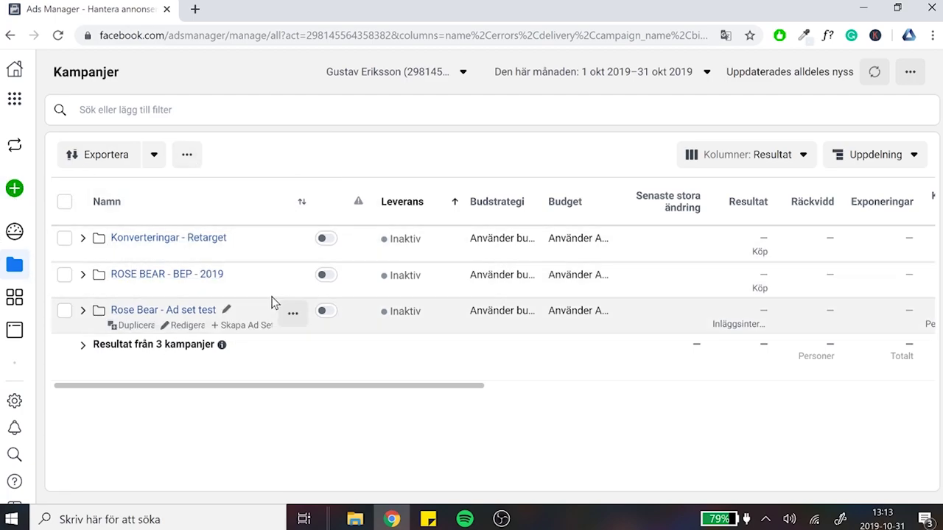
pyautogui.click(64, 238)
pyautogui.click(65, 275)
pyautogui.click(64, 311)
pyautogui.press('Delete')
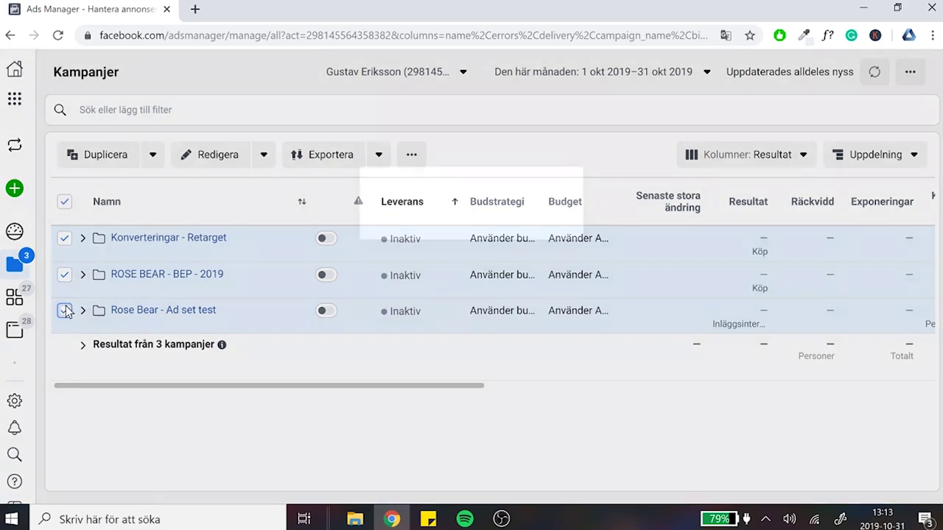
pyautogui.click(643, 268)
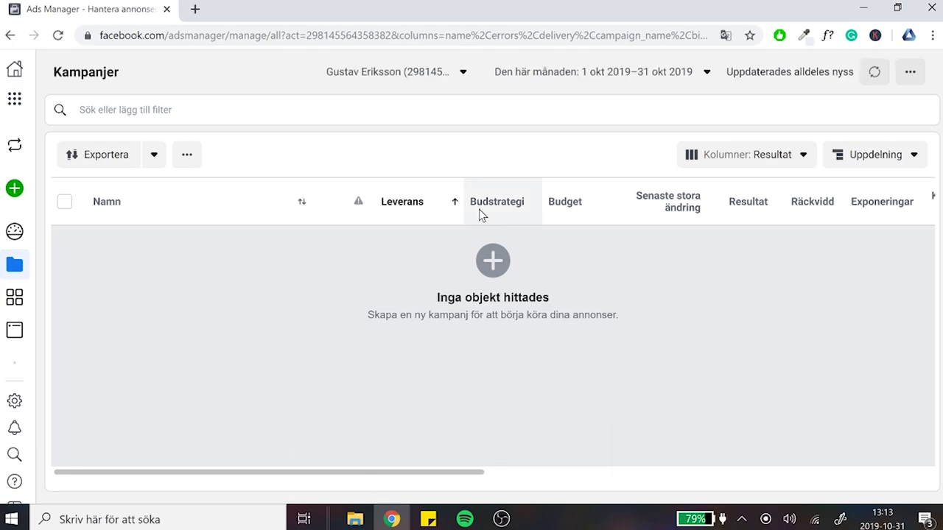
# - Translate the Ads Manager page to English and dismiss the translation pop-up
pyautogui.rightClick(368, 291)
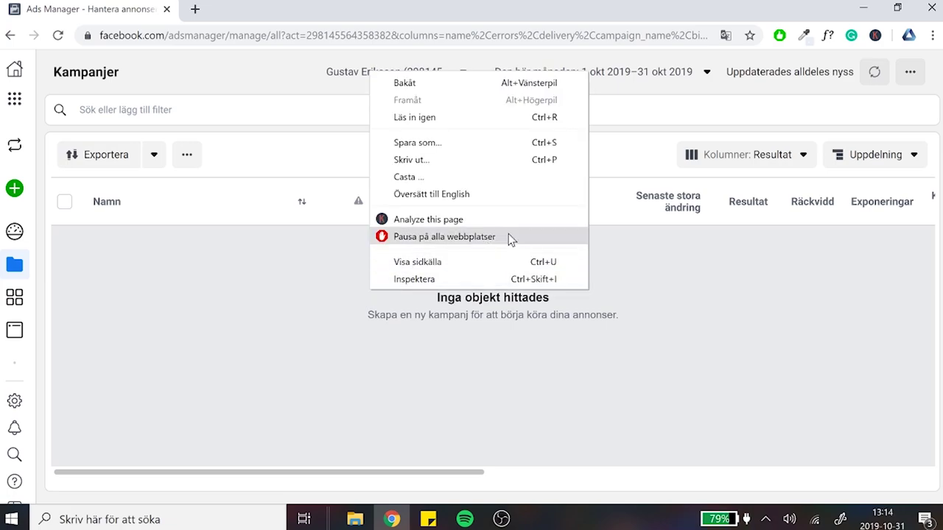
pyautogui.click(503, 196)
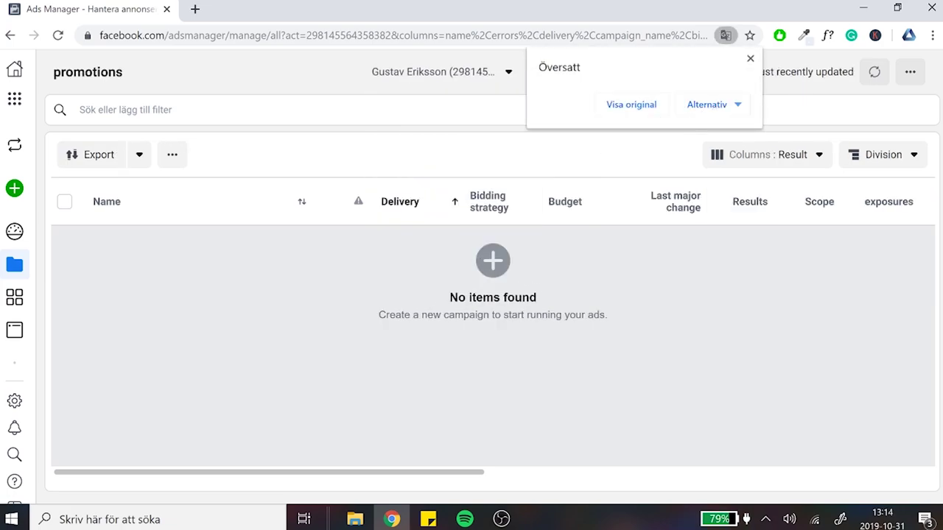
pyautogui.click(751, 59)
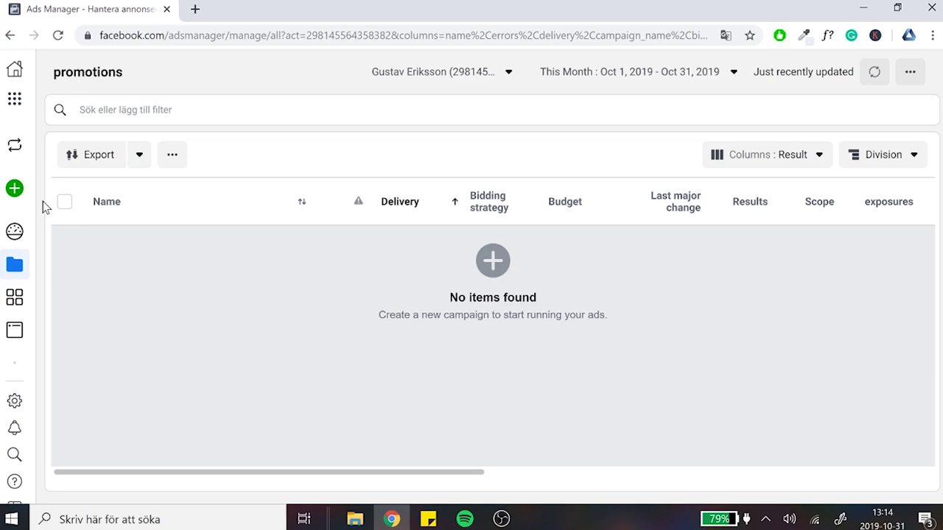
# - Create a new campaign named "Petstore - Dog Food - 31/10 - 31/11"
pyautogui.moveTo(22, 201)
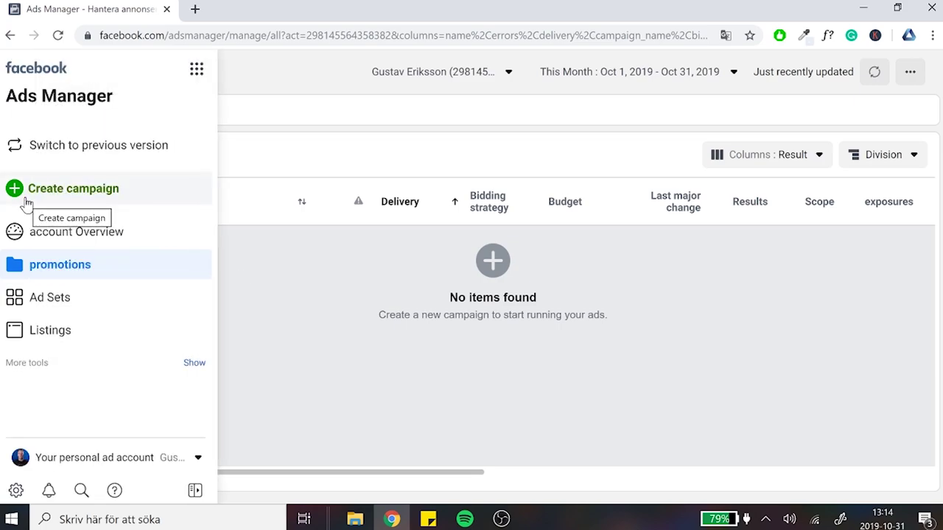
pyautogui.click(78, 198)
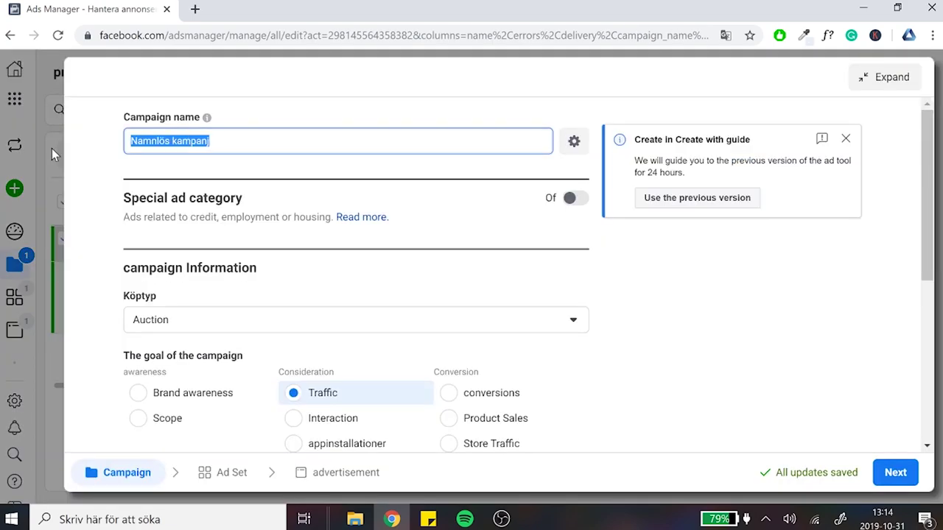
pyautogui.press('BackSpace')
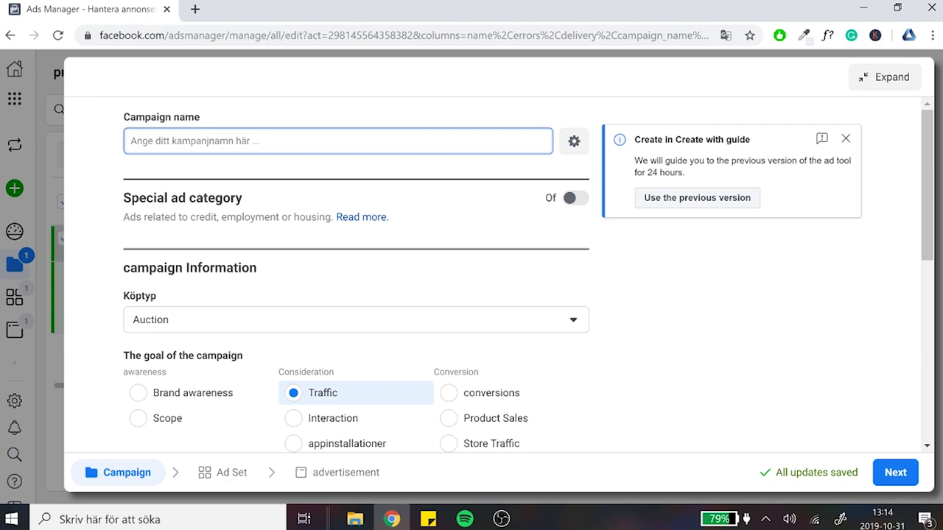
pyautogui.write('Petstor')
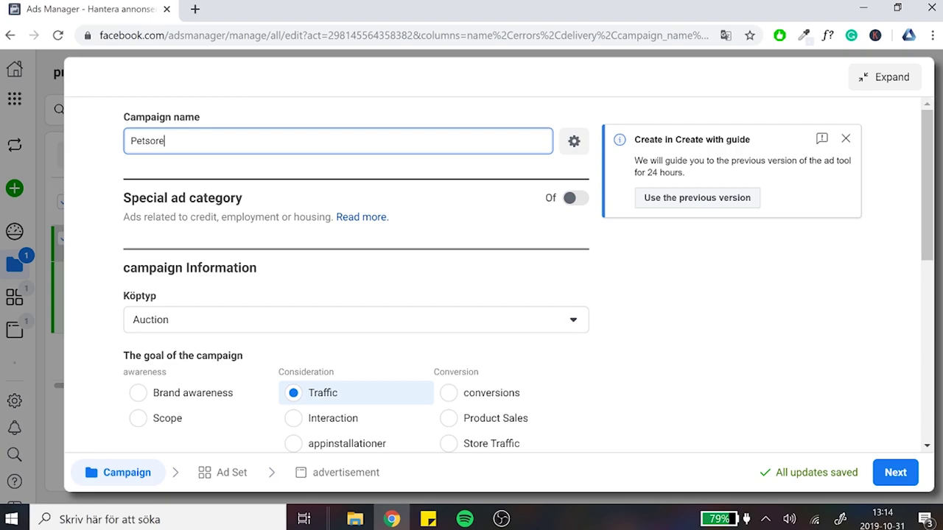
pyautogui.write('e -')
pyautogui.write('Dog Food -')
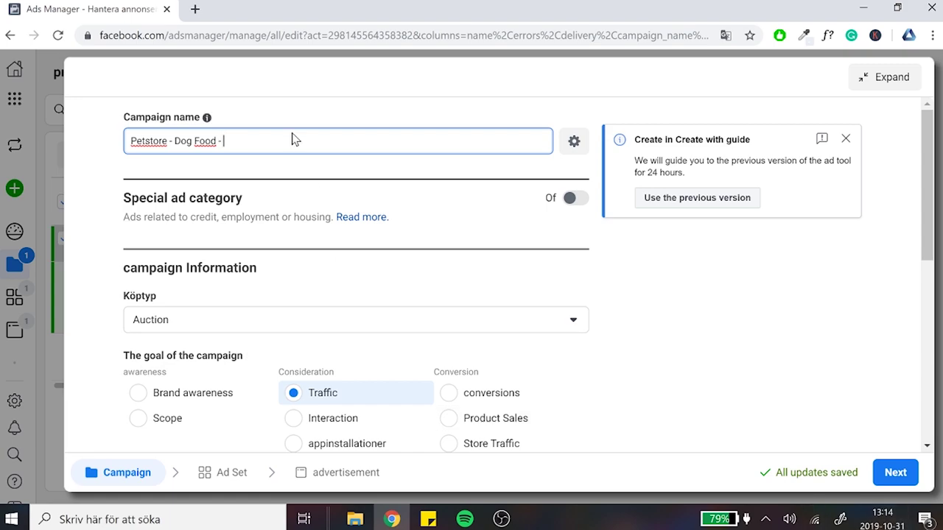
pyautogui.write('31/10 - 31/11')
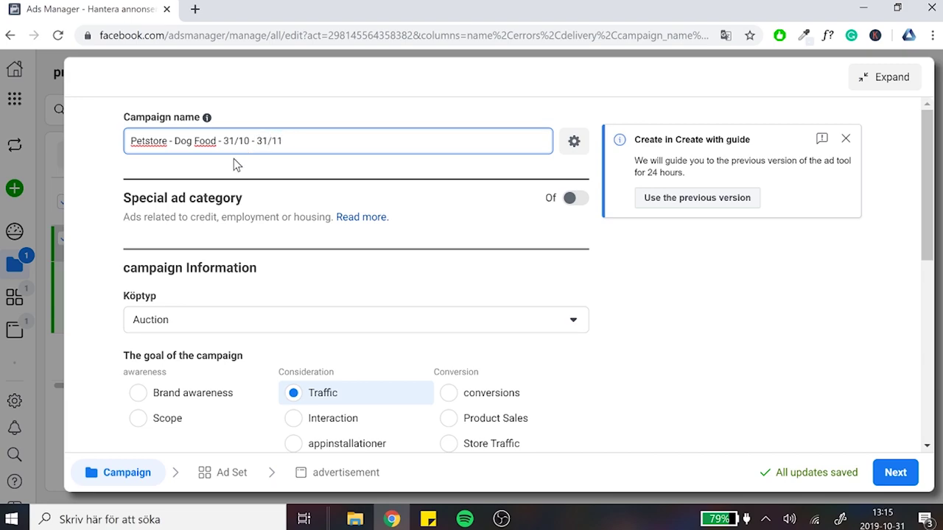
pyautogui.moveTo(294, 151); pyautogui.dragTo(116, 154)
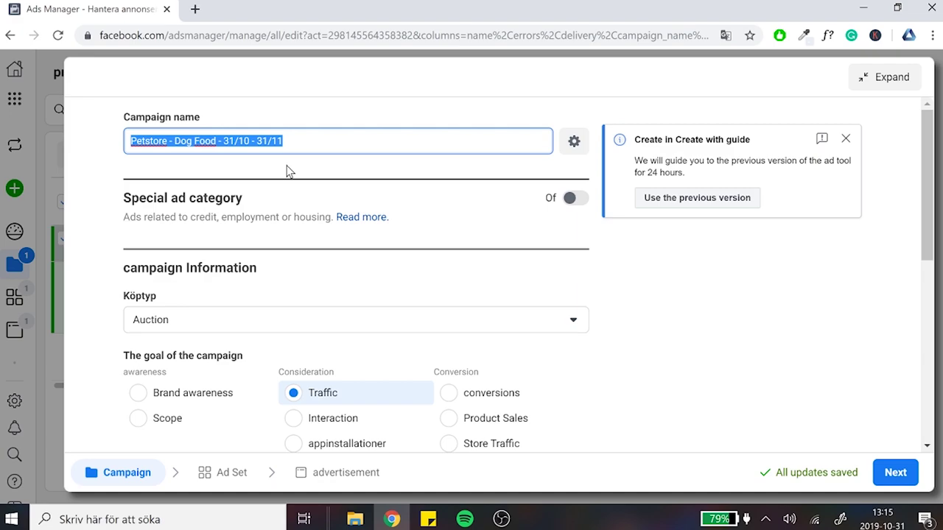
pyautogui.click(312, 177)
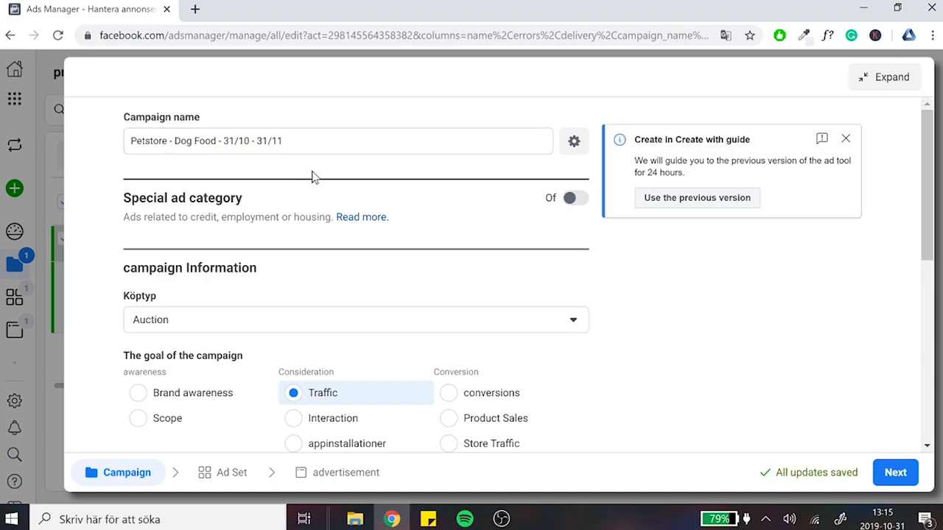
pyautogui.press('Tab')
pyautogui.click(284, 114)
# - Set the goal of the campaign to Interaction and dismiss the notice about creating with a guide
pyautogui.scroll(-2, 381, 157)
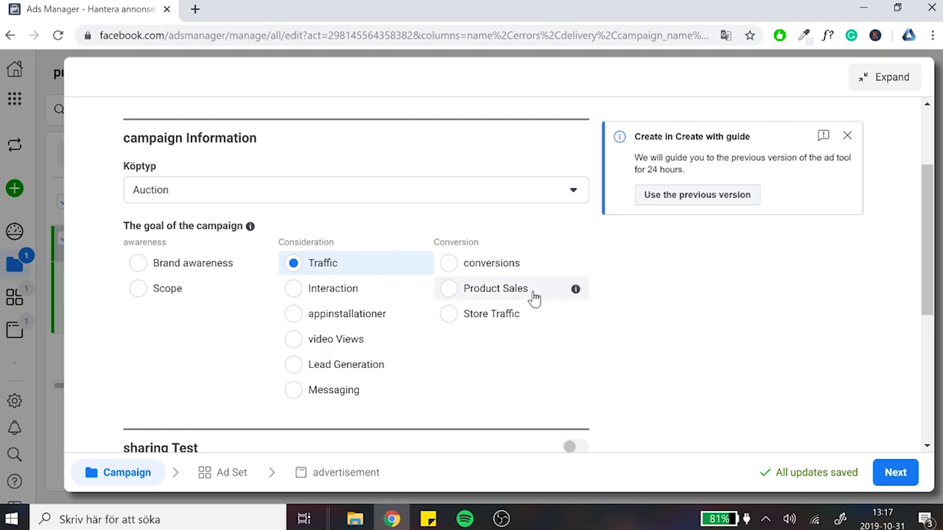
pyautogui.moveTo(542, 321)
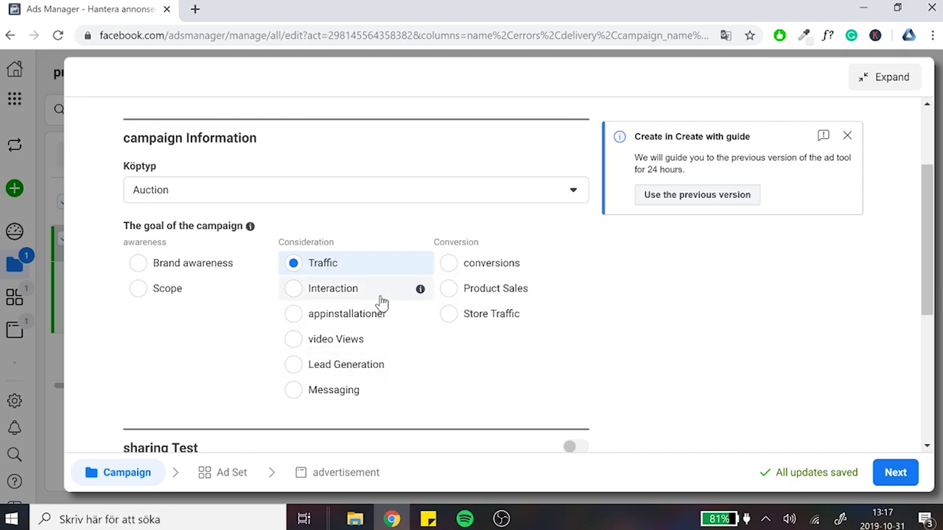
pyautogui.click(333, 288)
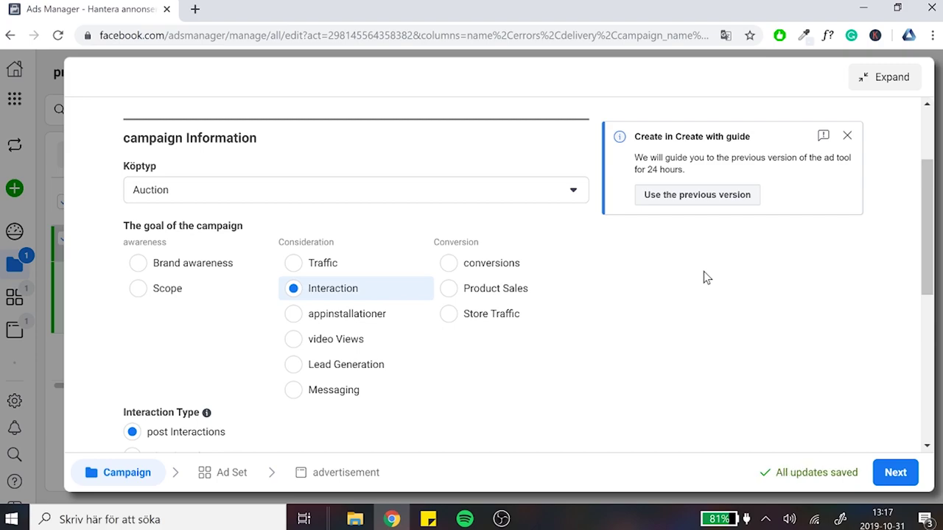
pyautogui.click(847, 137)
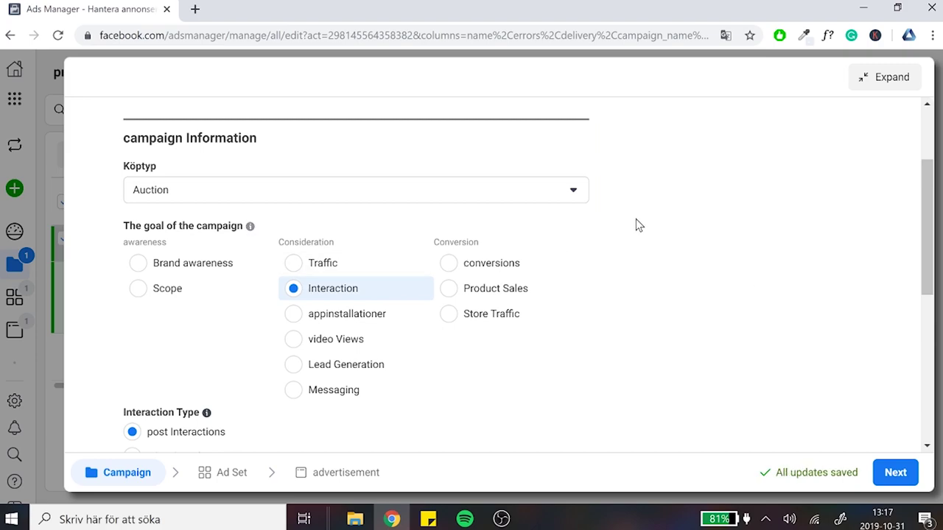
# - Review the campaign's interaction type, A/B test and Campaign Budget Optimization settings
pyautogui.scroll(-2, 622, 252)
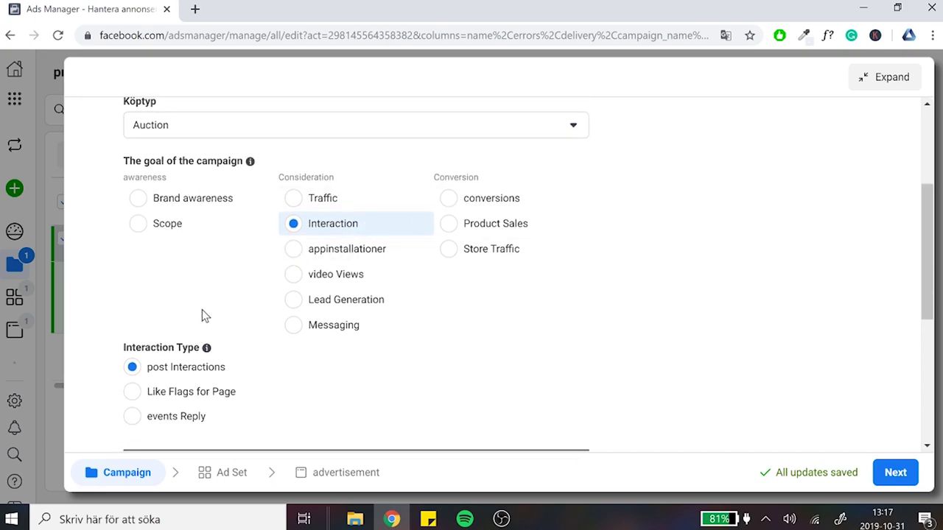
pyautogui.scroll(-3, 243, 312)
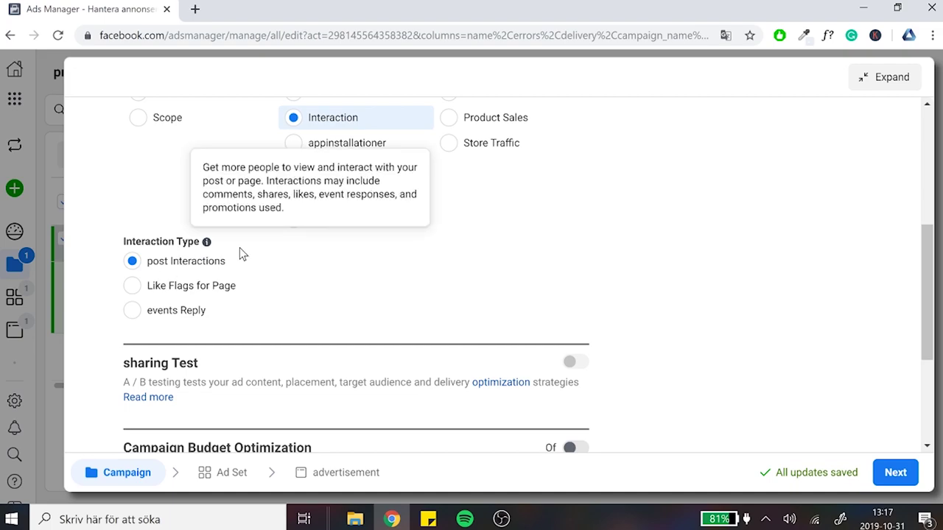
pyautogui.scroll(-5, 394, 311)
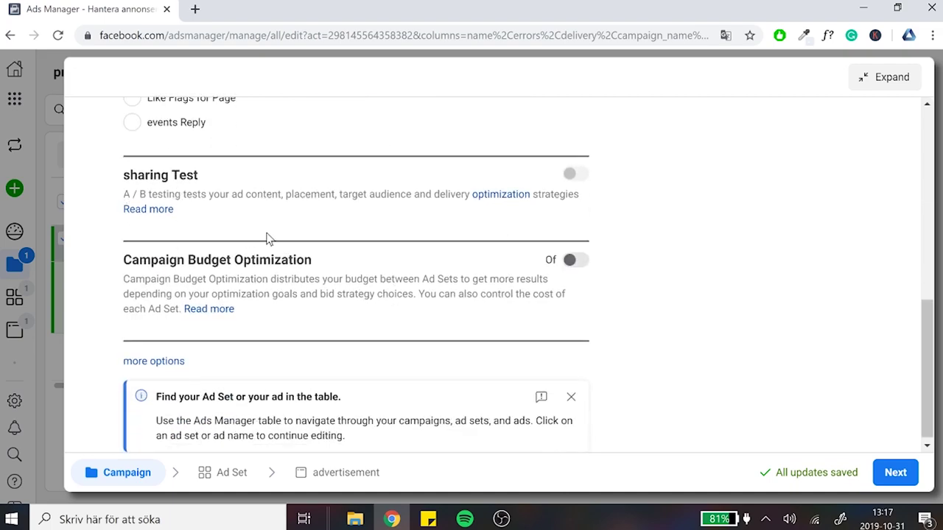
pyautogui.scroll(-1, 255, 303)
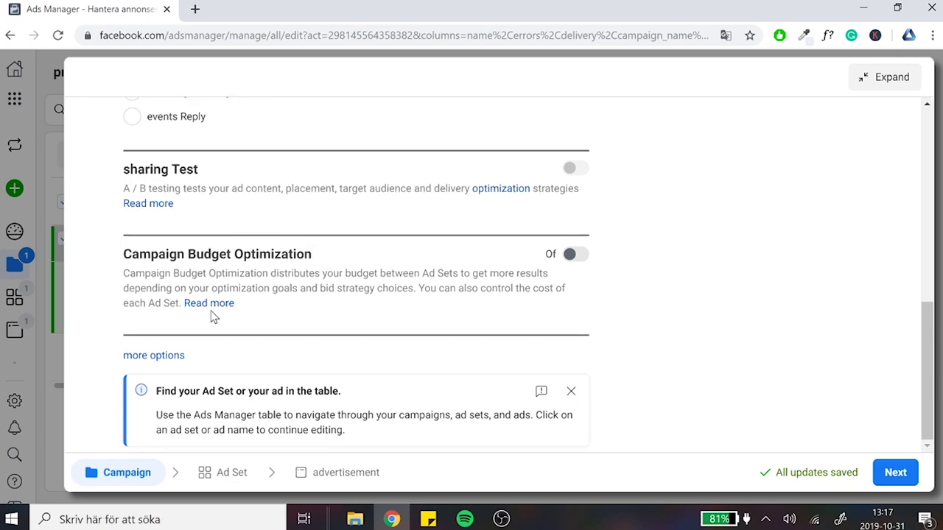
pyautogui.moveTo(139, 259); pyautogui.dragTo(312, 254)
pyautogui.click(311, 254)
# - Search the web for "whiteboard online" in a new tab, open AWW App and start a blank board
pyautogui.hotkey('ctrl', 't')
pyautogui.write('whiteboard ')
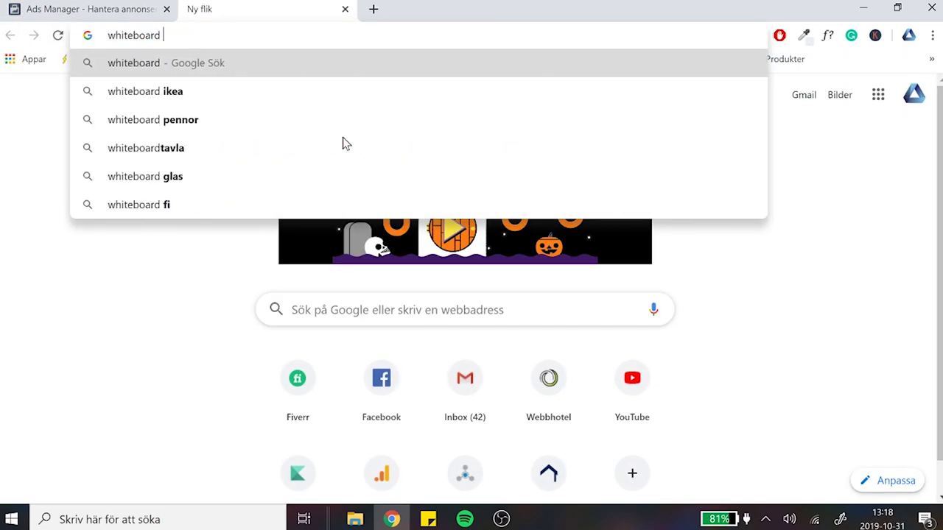
pyautogui.write('online')
pyautogui.press('Return')
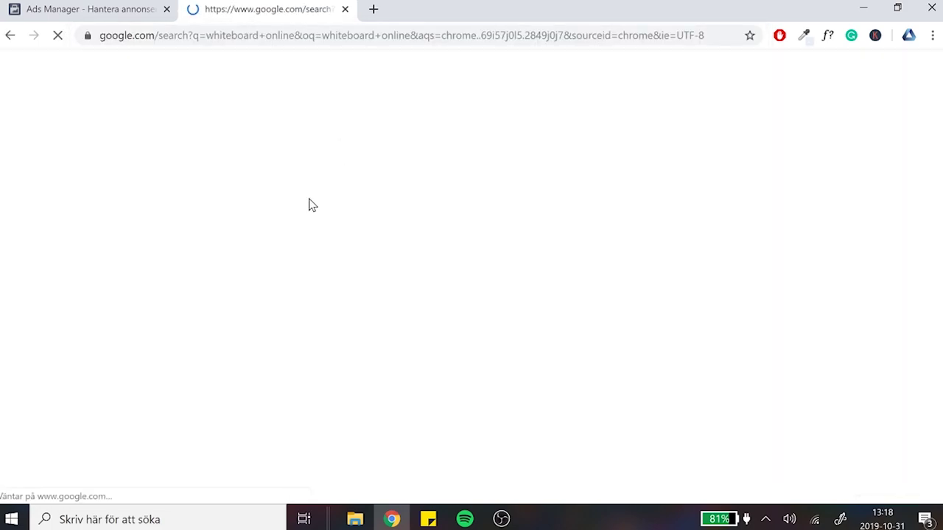
pyautogui.scroll(-2, 249, 338)
pyautogui.scroll(-4, 249, 337)
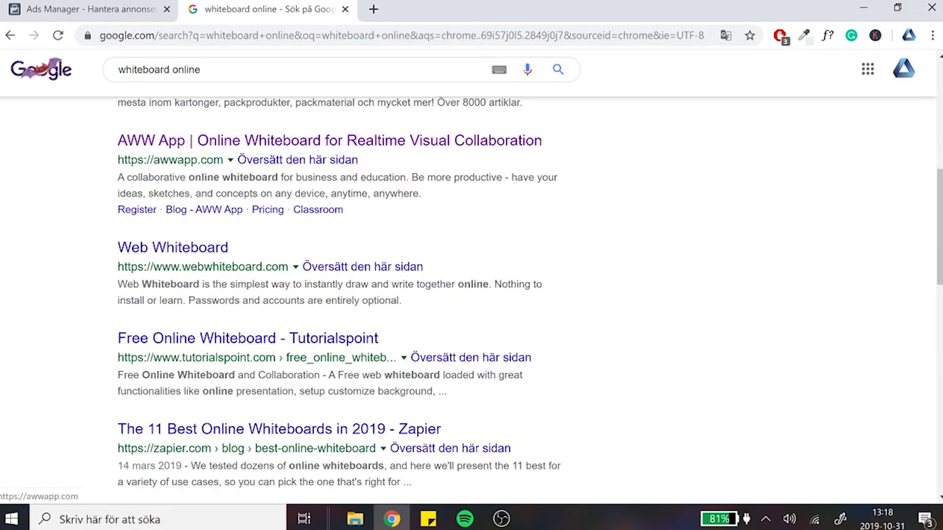
pyautogui.click(206, 145)
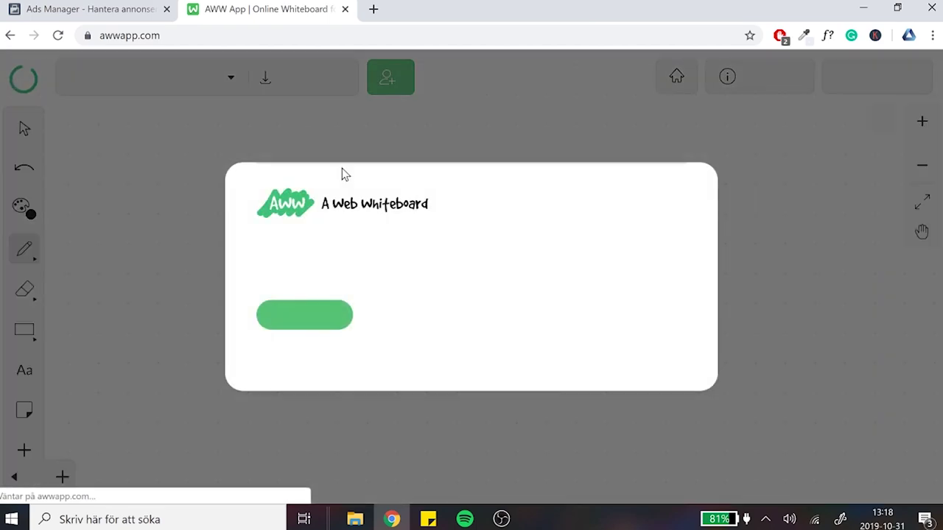
pyautogui.click(315, 324)
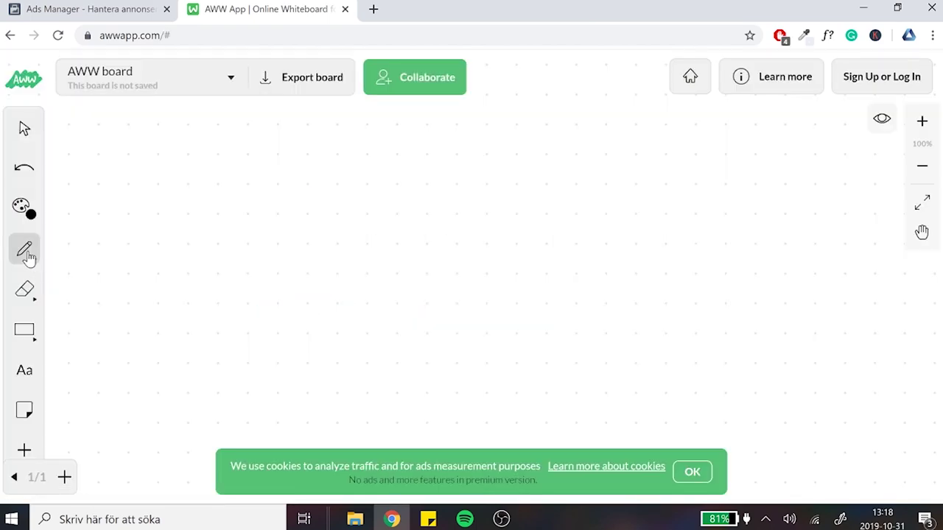
# - Sketch a small closed four-sided shape freehand with the black pencil in the upper-left part of the whiteboard
pyautogui.click(26, 252)
pyautogui.click(82, 251)
pyautogui.moveTo(241, 197)
pyautogui.mouseDown()
pyautogui.moveTo(187, 193)
pyautogui.moveTo(205, 249)
pyautogui.moveTo(226, 196)
pyautogui.mouseUp()
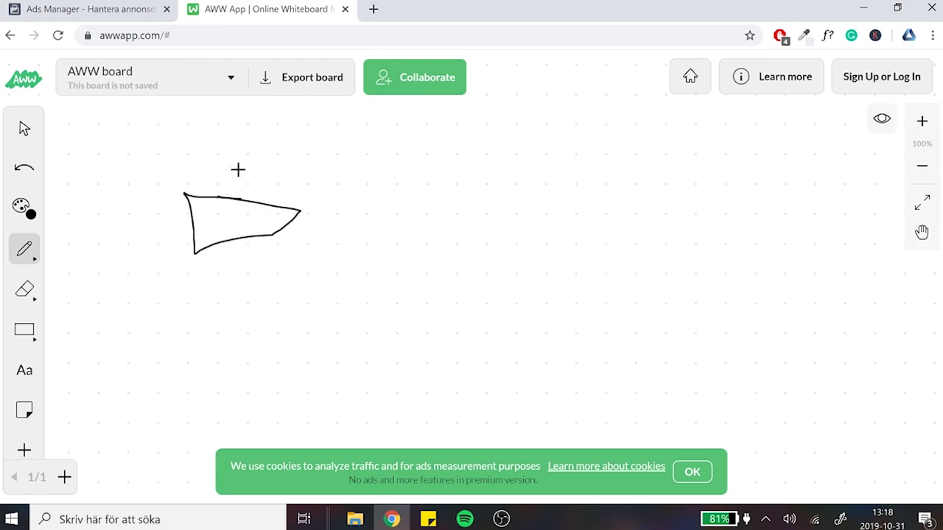
# - Sketch a short horizontal line beside the four-sided shape and three stacked boxes further along for the ad sets
pyautogui.moveTo(321, 221); pyautogui.dragTo(389, 215)
pyautogui.moveTo(494, 185)
pyautogui.mouseDown()
pyautogui.moveTo(466, 231)
pyautogui.moveTo(526, 177)
pyautogui.moveTo(465, 185)
pyautogui.mouseUp()
pyautogui.moveTo(469, 260)
pyautogui.mouseDown()
pyautogui.moveTo(467, 287)
pyautogui.moveTo(567, 292)
pyautogui.moveTo(467, 260)
pyautogui.mouseUp()
pyautogui.moveTo(479, 306)
pyautogui.mouseDown()
pyautogui.moveTo(484, 329)
pyautogui.moveTo(551, 337)
pyautogui.moveTo(479, 301)
pyautogui.mouseUp()
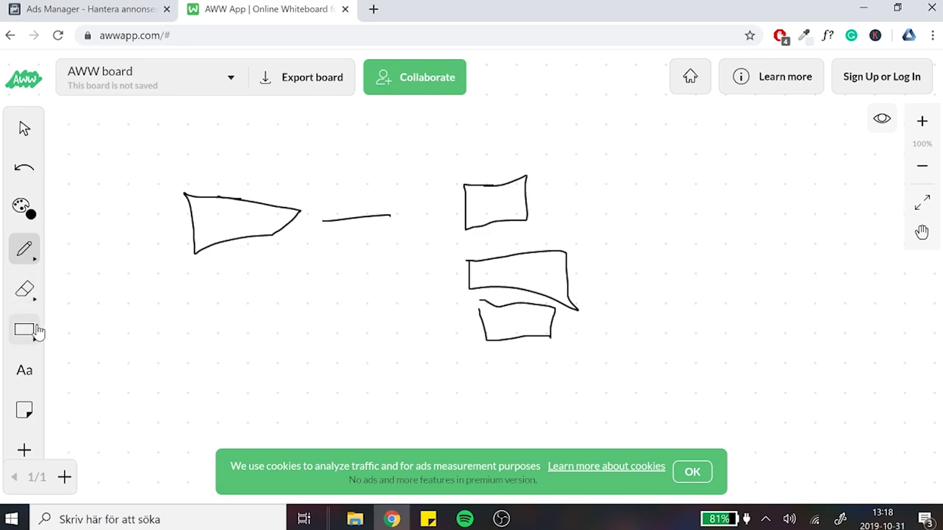
# - Add the text label "Moms" beside the uppermost box and "Dads" beside the middle box
pyautogui.click(24, 370)
pyautogui.click(558, 190)
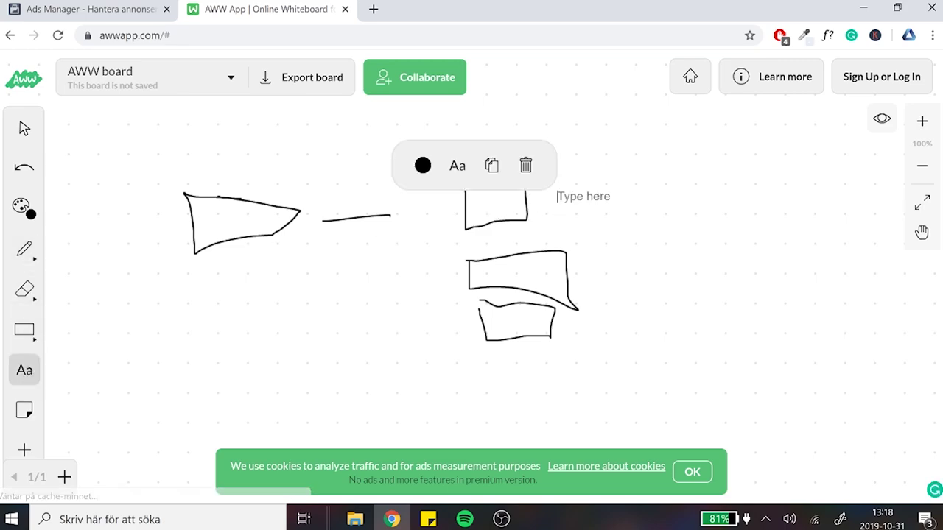
pyautogui.write('Moms')
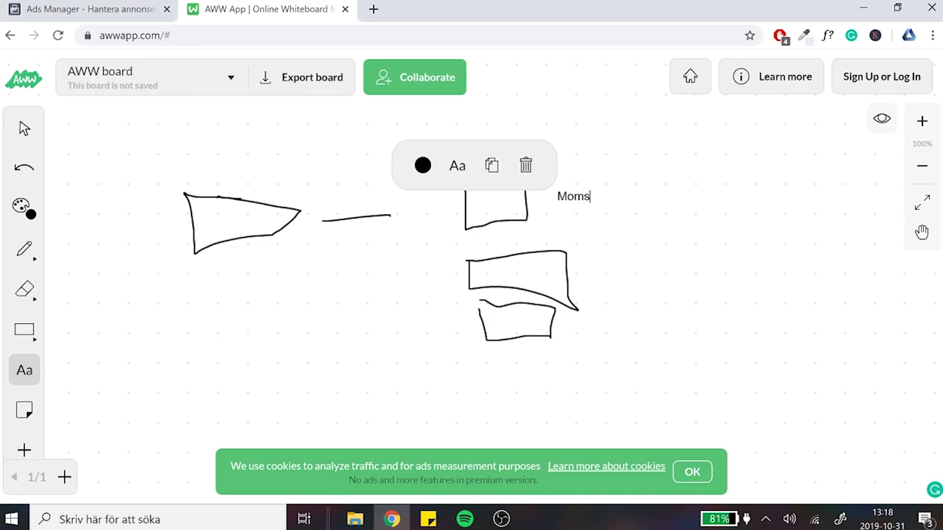
pyautogui.click(587, 278)
pyautogui.press('h')
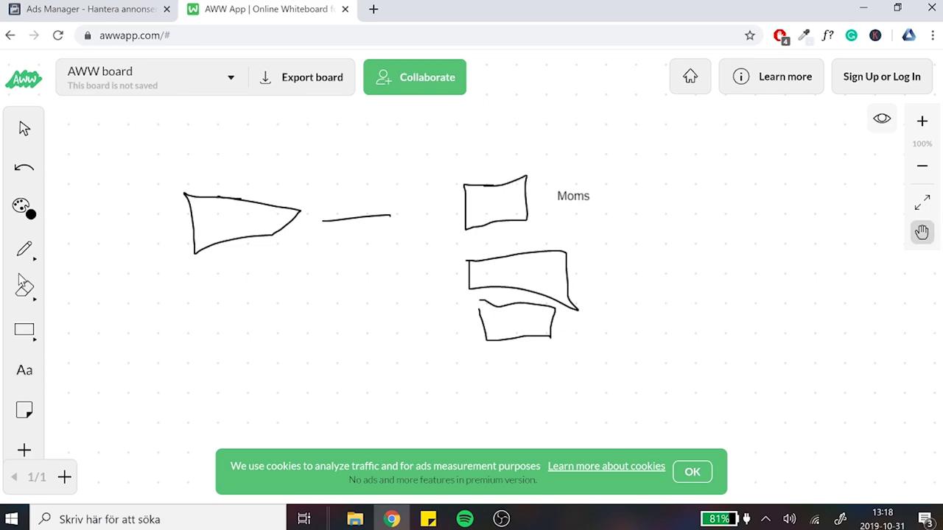
pyautogui.click(24, 370)
pyautogui.click(601, 280)
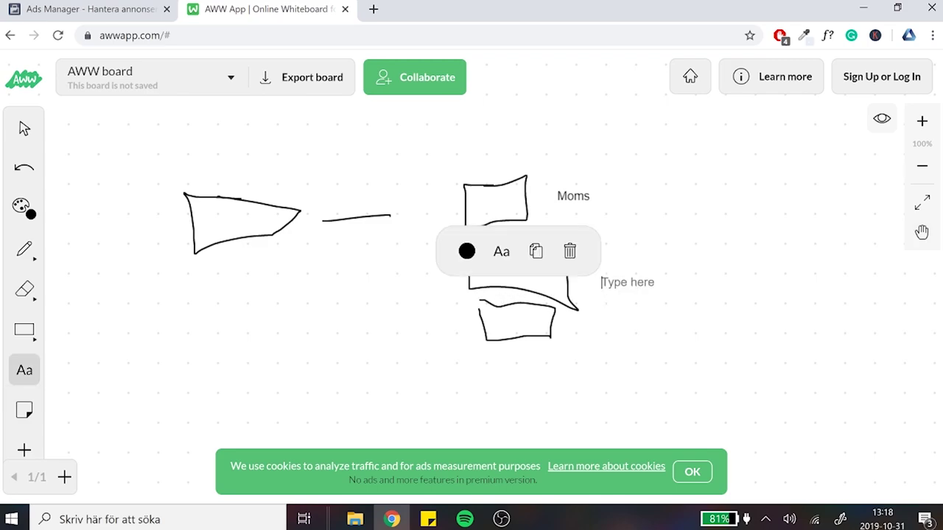
pyautogui.write('Dads')
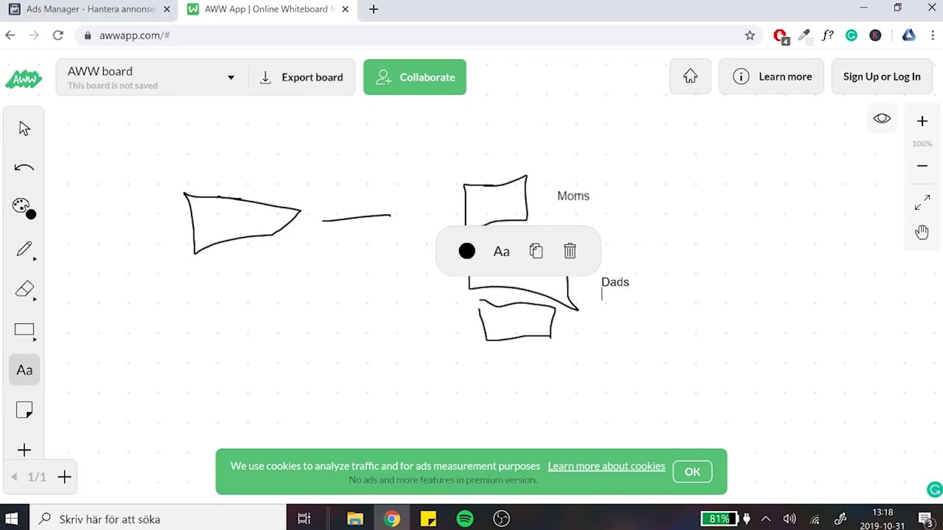
# - Add the text label "Kids" beside the lowest box and finish text entry
pyautogui.click(590, 332)
pyautogui.click(581, 333)
pyautogui.write('k')
pyautogui.press('BackSpace')
pyautogui.write('Kids')
pyautogui.click(25, 128)
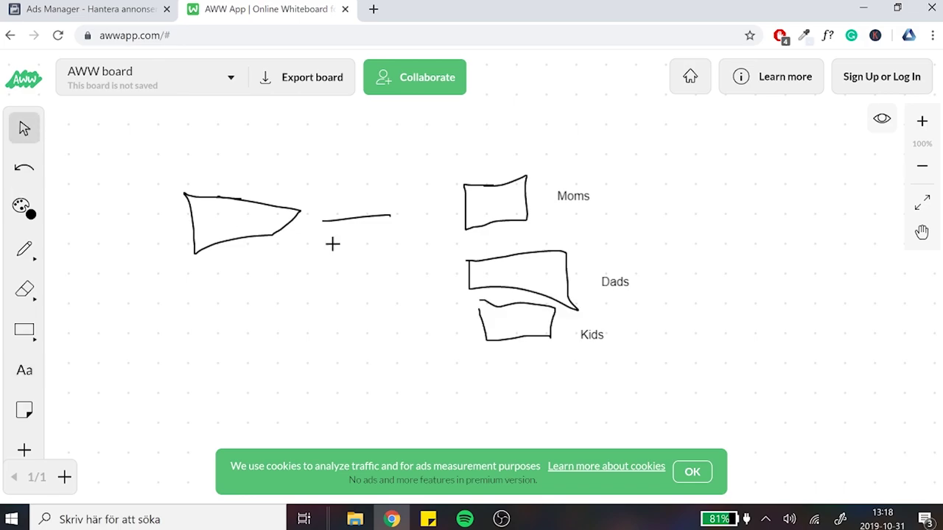
# - Check Campaign Budget Optimization in Ads Manager, return to the whiteboard and pencil a 5-like figure with a small loop beneath it above the four-sided shape
pyautogui.click(111, 9)
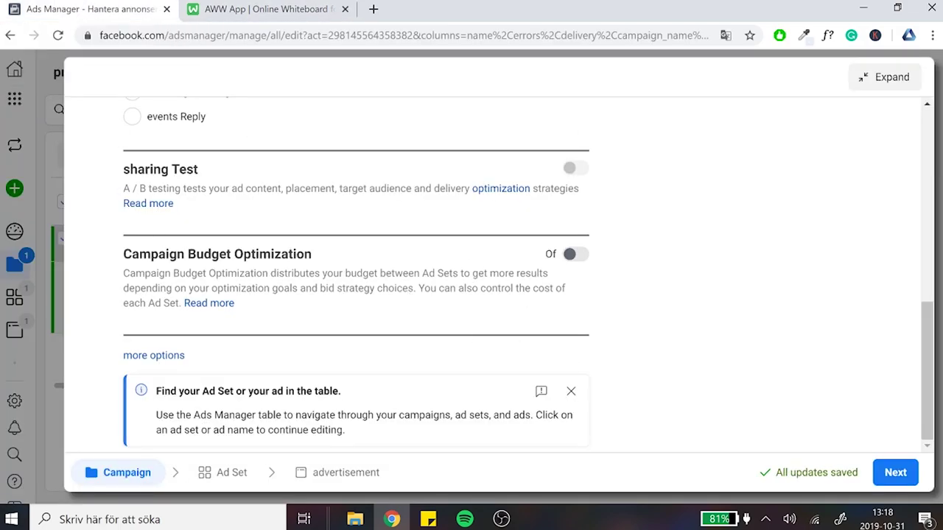
pyautogui.click(252, 8)
pyautogui.click(24, 249)
pyautogui.moveTo(270, 161)
pyautogui.mouseDown()
pyautogui.moveTo(242, 180)
pyautogui.moveTo(262, 164)
pyautogui.mouseUp()
pyautogui.moveTo(262, 131)
pyautogui.mouseDown()
pyautogui.moveTo(258, 150)
pyautogui.moveTo(252, 134)
pyautogui.moveTo(273, 153)
pyautogui.moveTo(233, 171)
pyautogui.mouseUp()
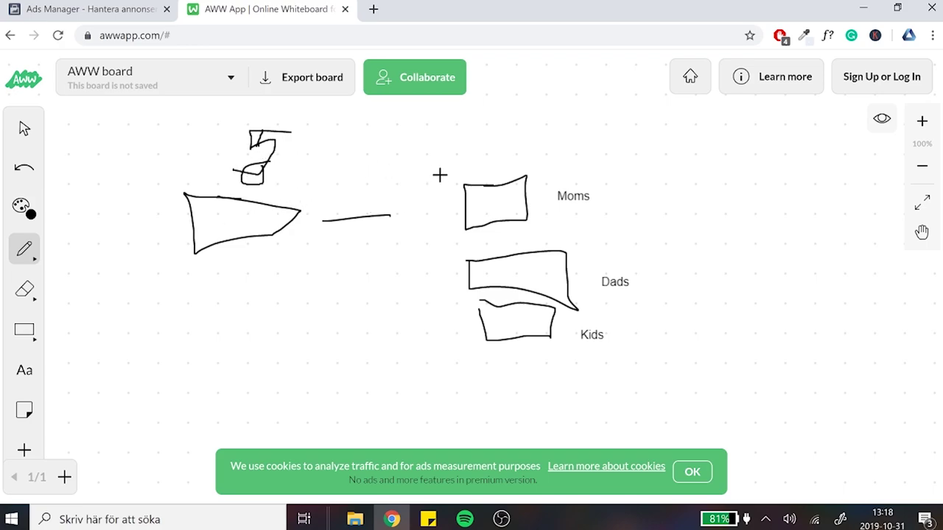
# - Draw a long, roughly vertical line alongside the three boxes and cross out the Kids box with an X
pyautogui.moveTo(440, 173); pyautogui.dragTo(460, 360)
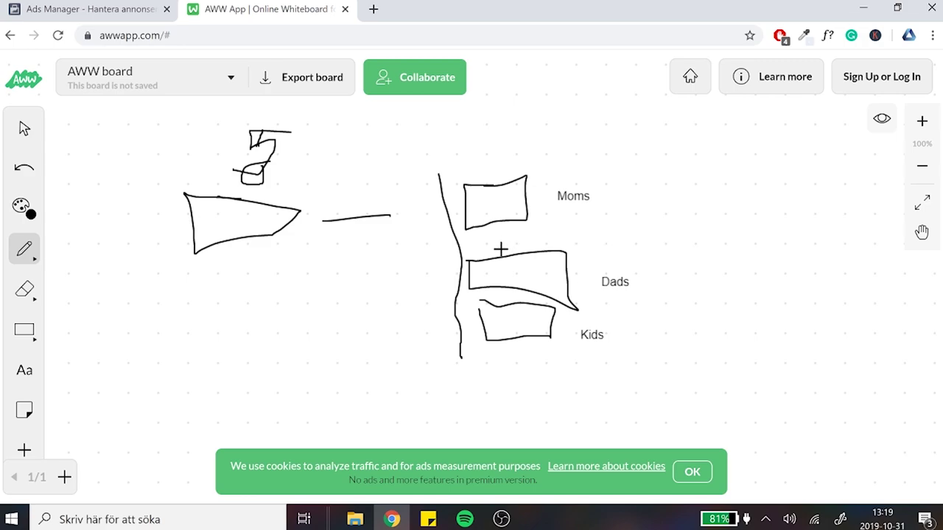
pyautogui.moveTo(480, 300); pyautogui.dragTo(570, 376)
pyautogui.moveTo(560, 310); pyautogui.dragTo(482, 352)
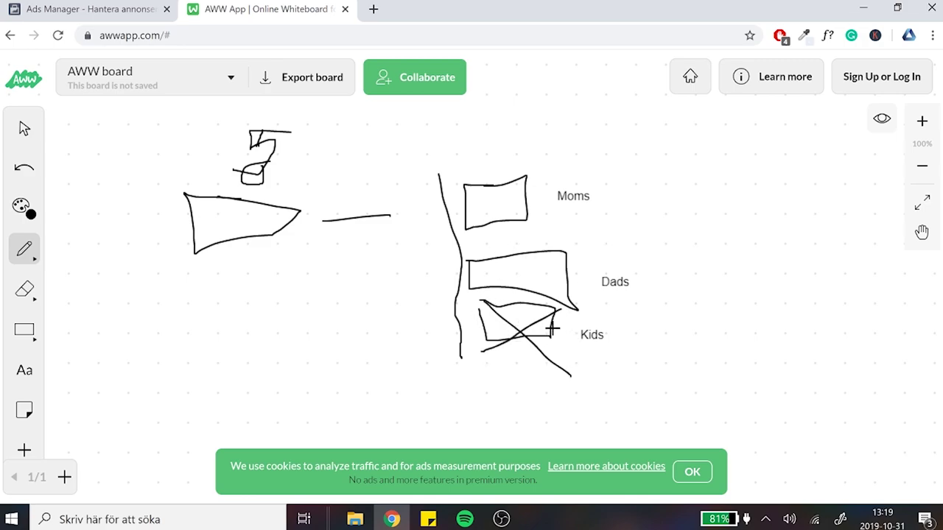